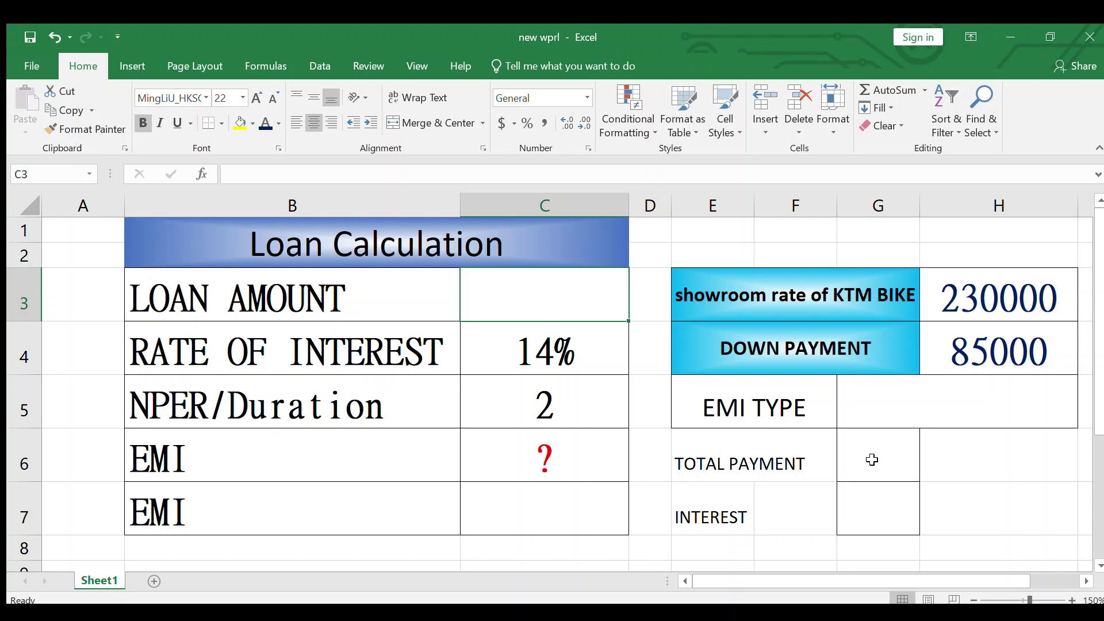
# Calculate the loan amount in C3 as the showroom rate minus the down payment with =H3-H4
pyautogui.click(953, 295)
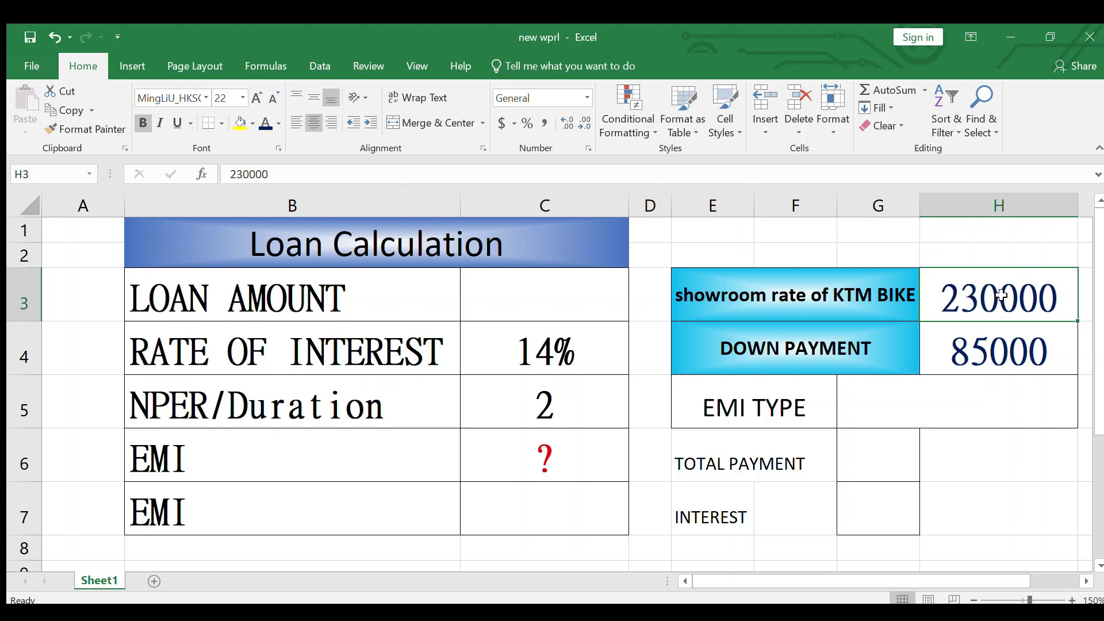
pyautogui.click(994, 344)
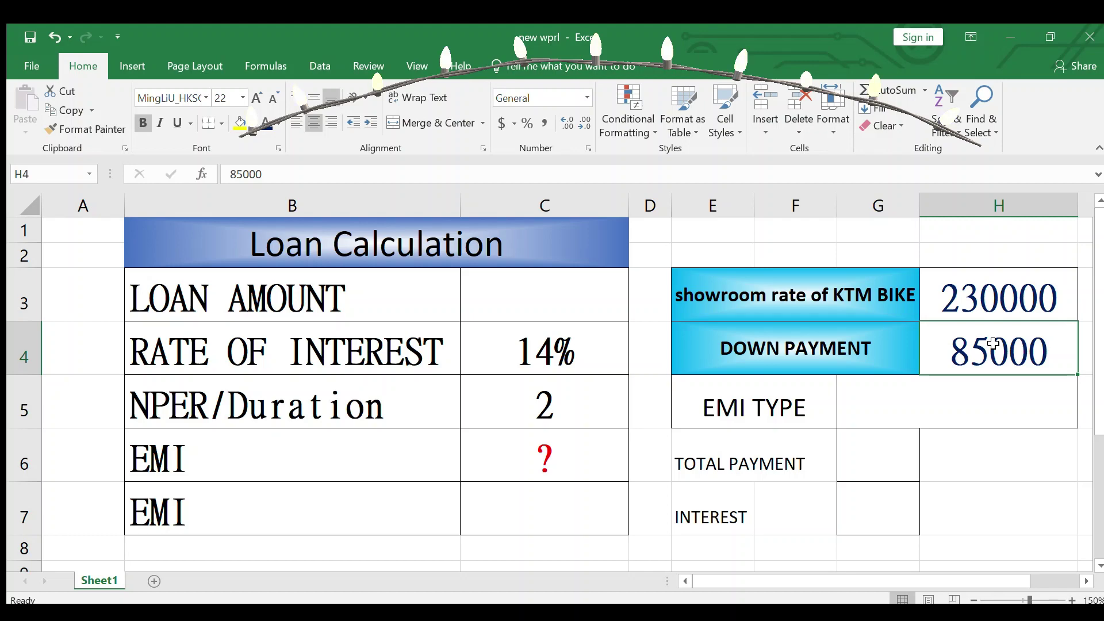
pyautogui.click(573, 285)
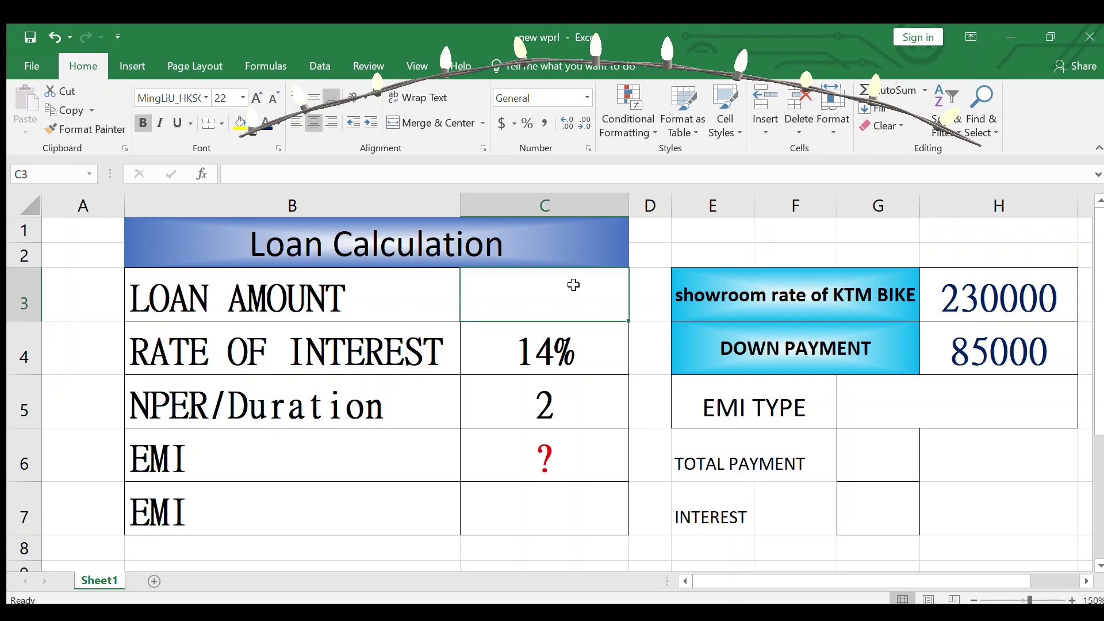
pyautogui.doubleClick(574, 285)
pyautogui.write('=')
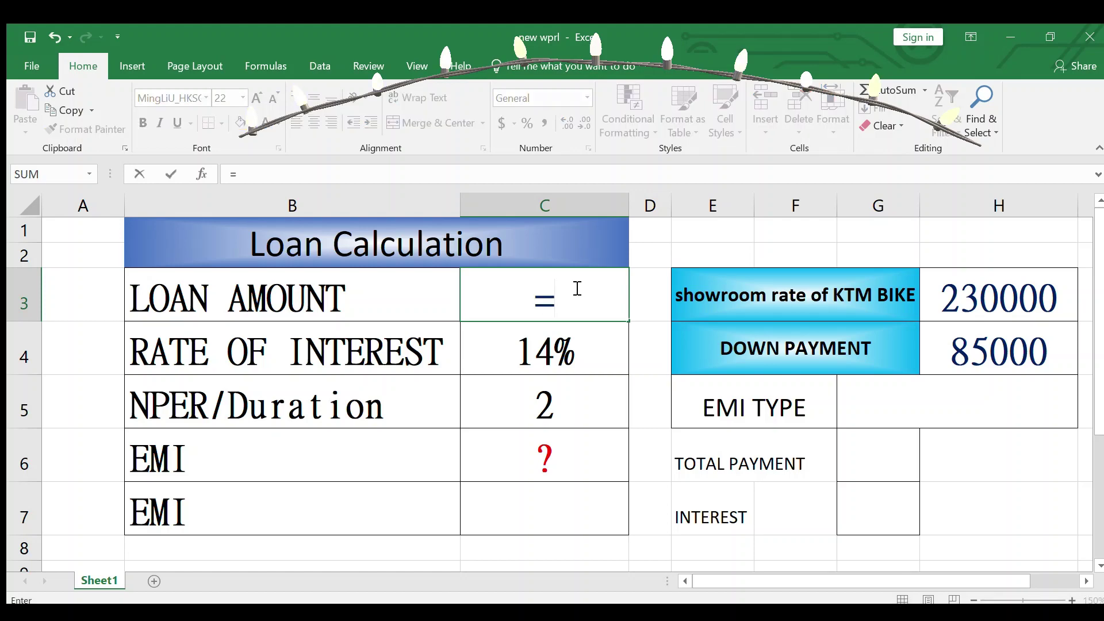
pyautogui.click(949, 294)
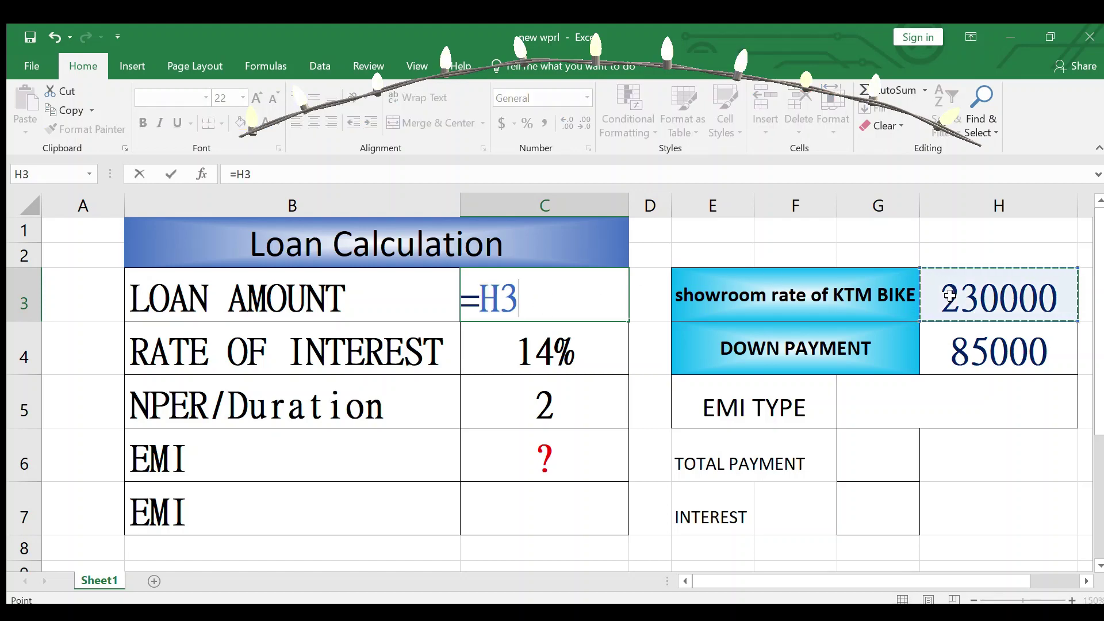
pyautogui.write('-')
pyautogui.click(1003, 360)
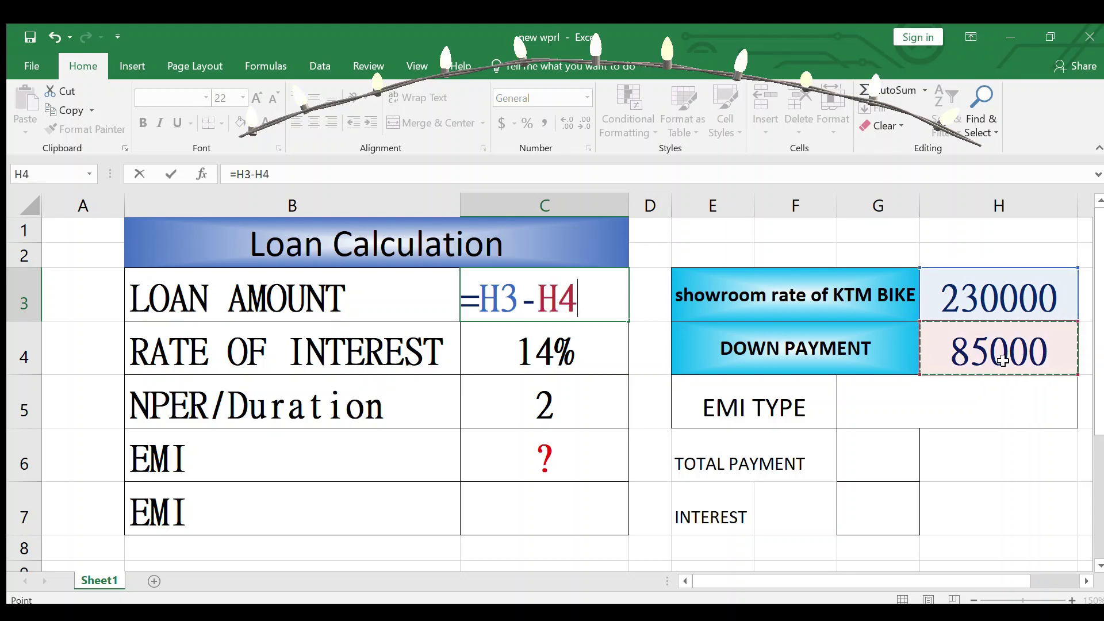
pyautogui.press('Return')
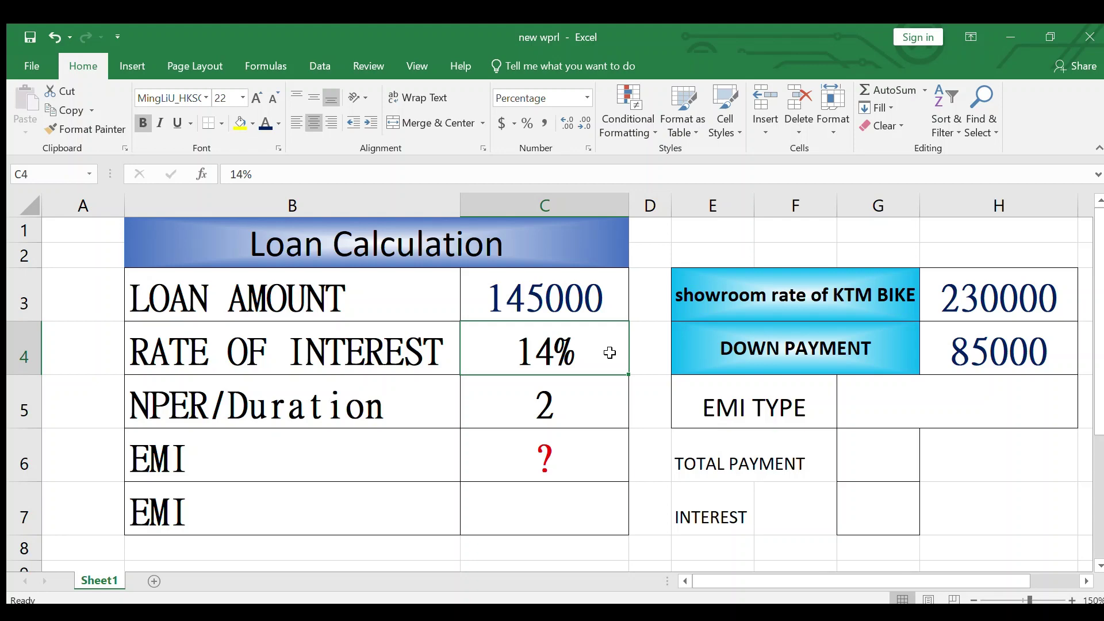
# Calculate the monthly EMI in C7 from the rate, duration and loan amount with =PMT(C4/12,C5*12,C3)
pyautogui.click(584, 415)
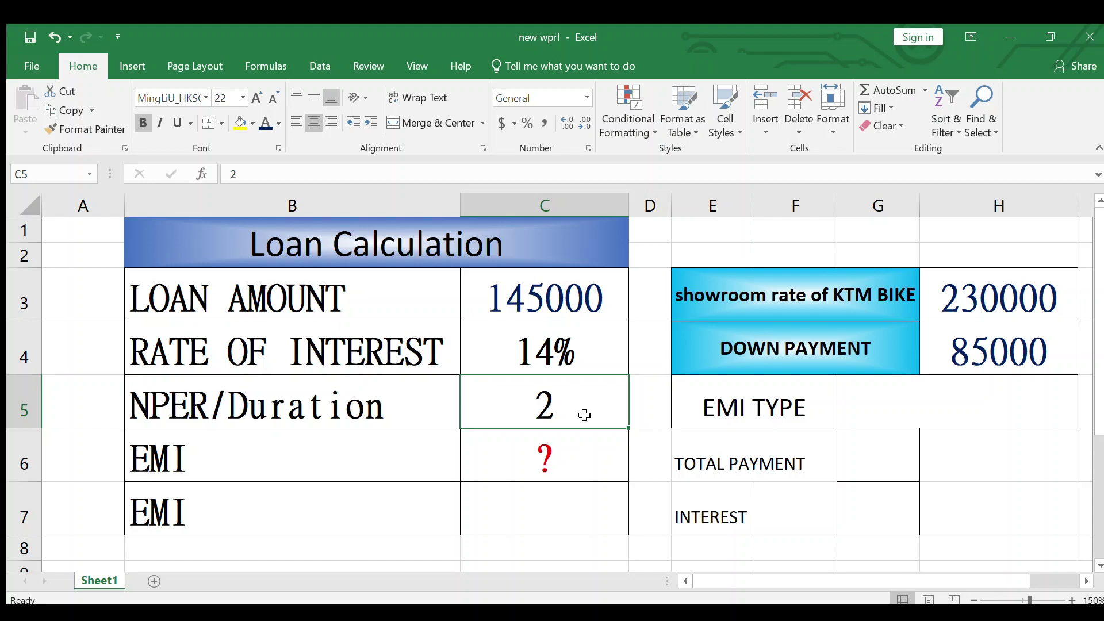
pyautogui.click(540, 447)
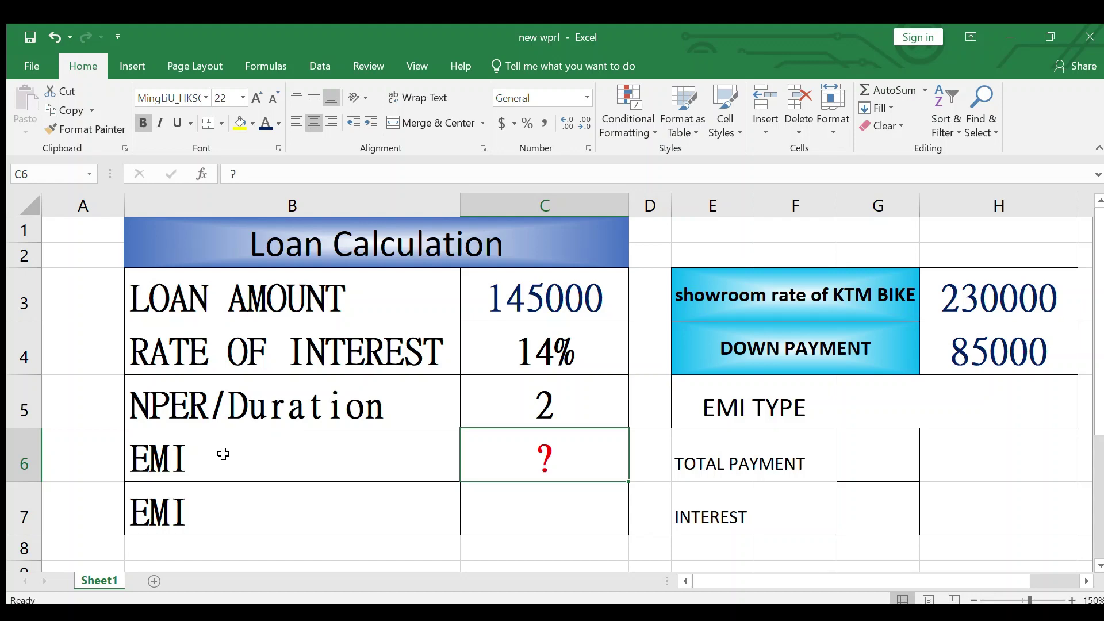
pyautogui.click(517, 502)
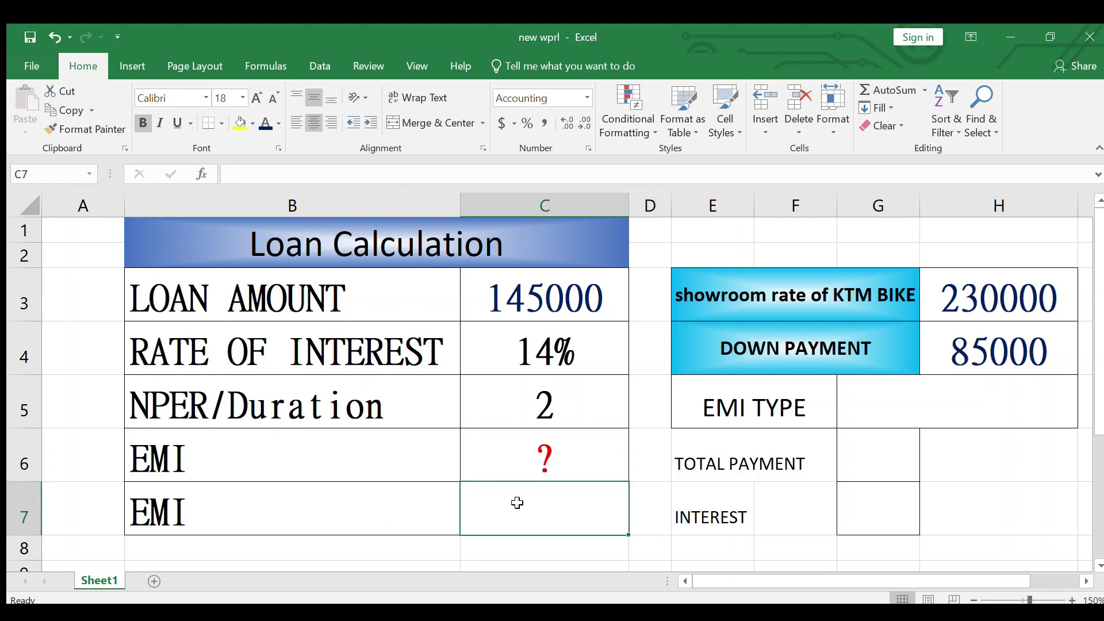
pyautogui.write('=PMT')
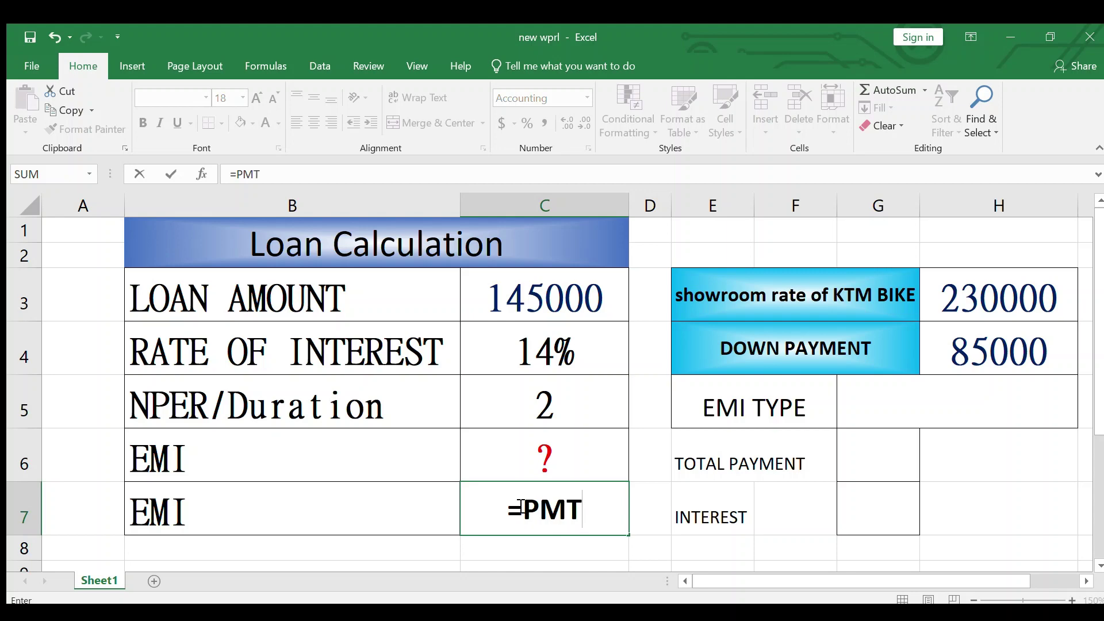
pyautogui.write('(')
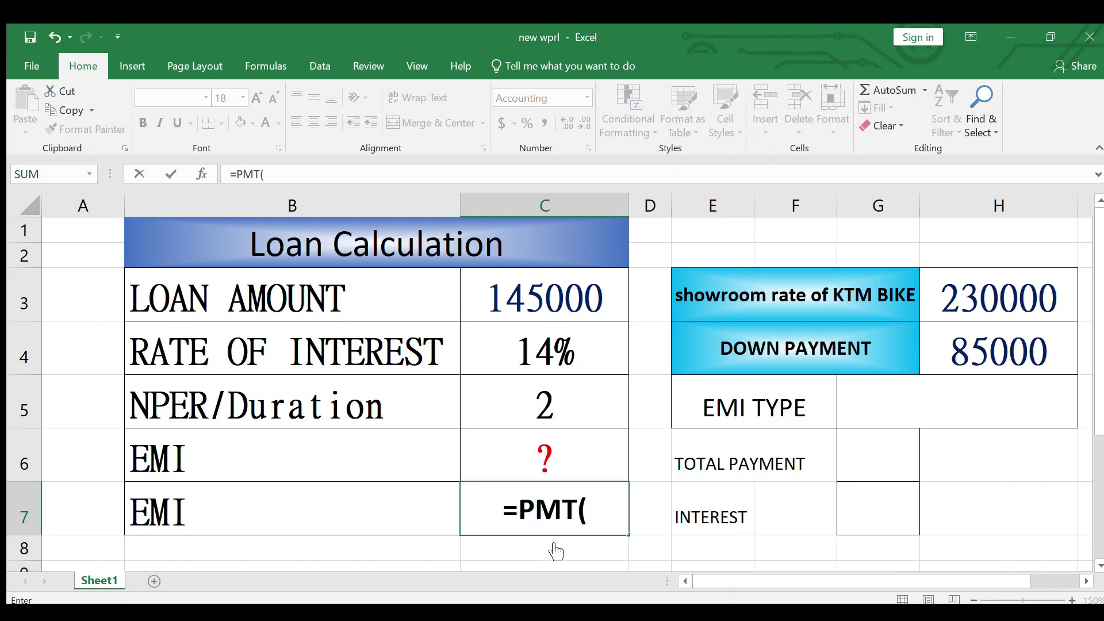
pyautogui.click(571, 359)
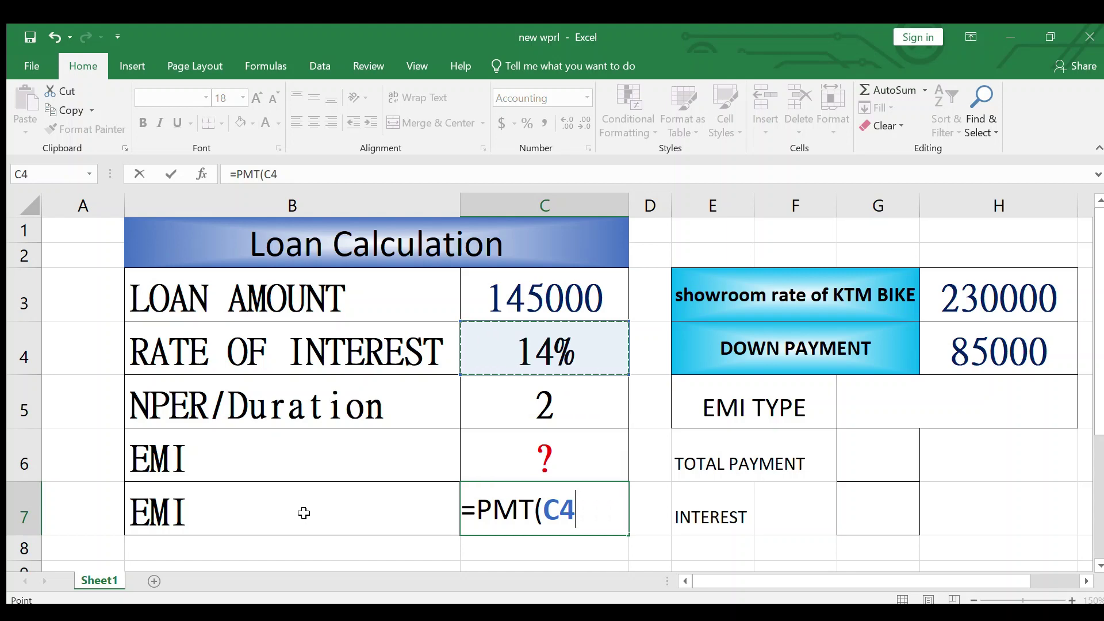
pyautogui.write('/')
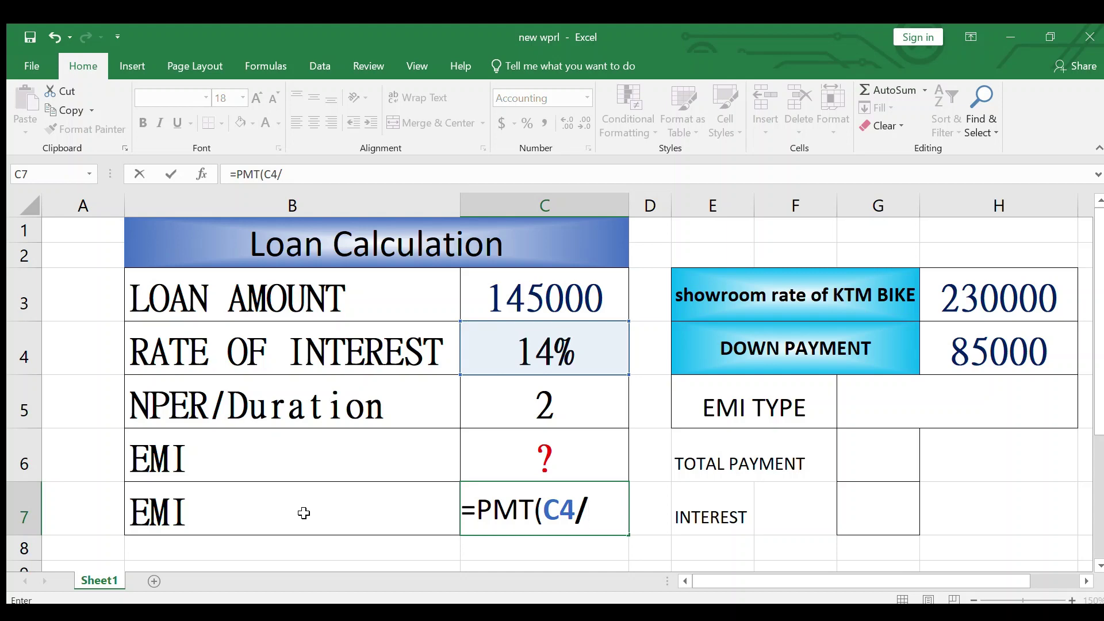
pyautogui.write('12,')
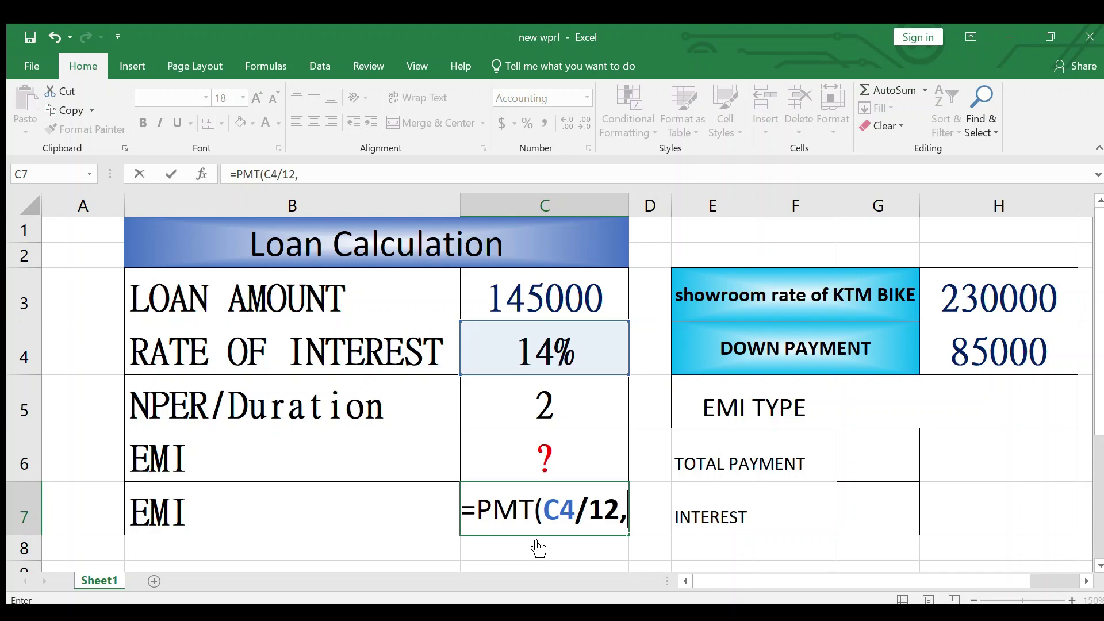
pyautogui.click(543, 412)
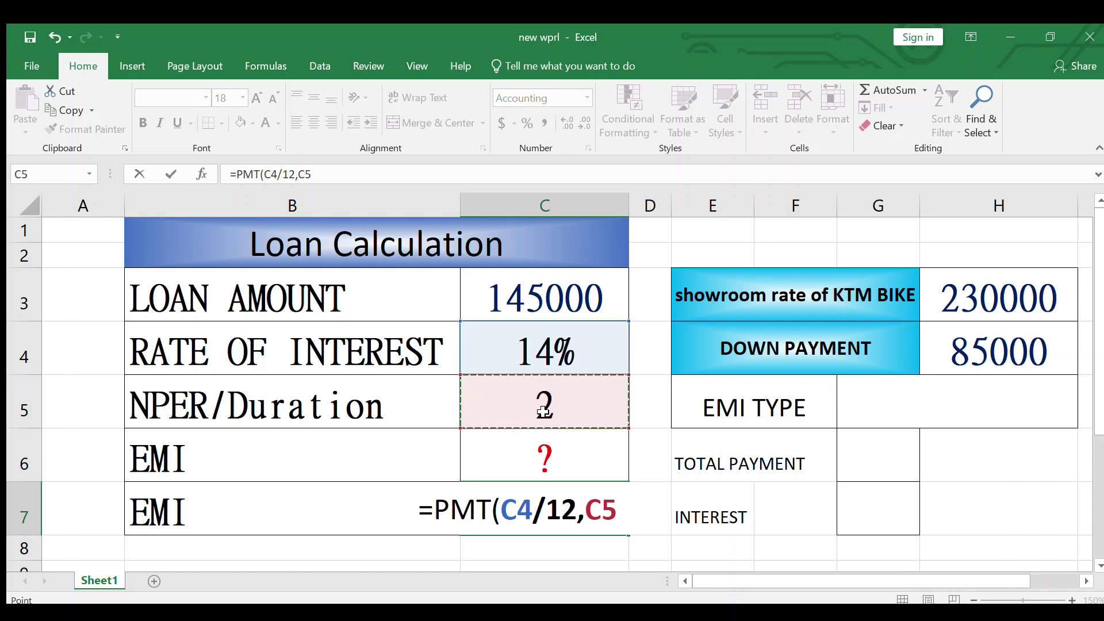
pyautogui.write('*12')
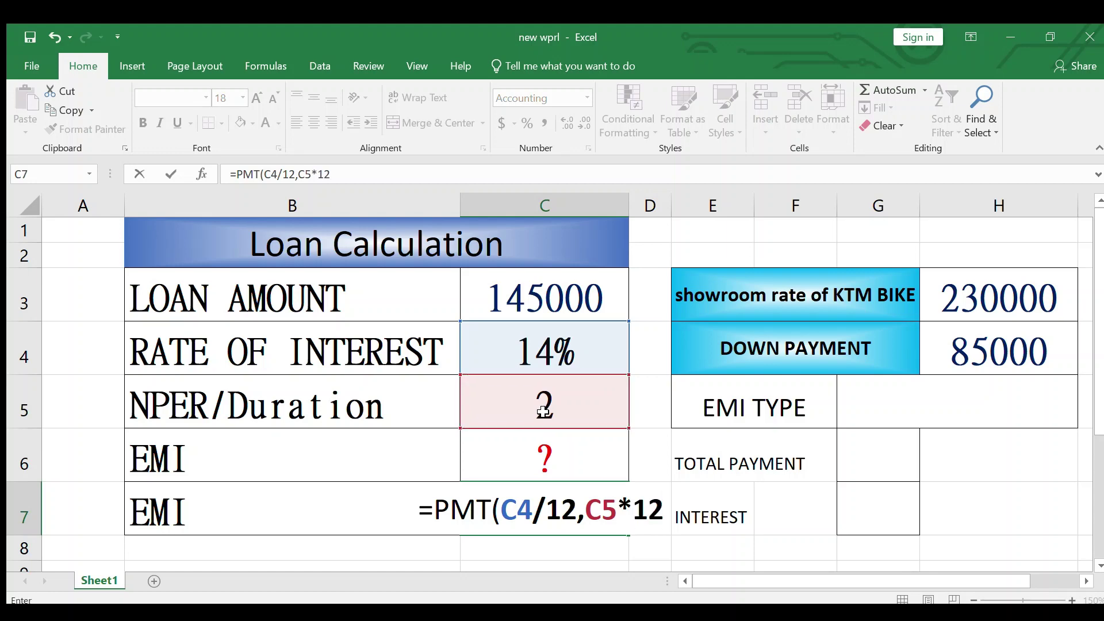
pyautogui.write(',')
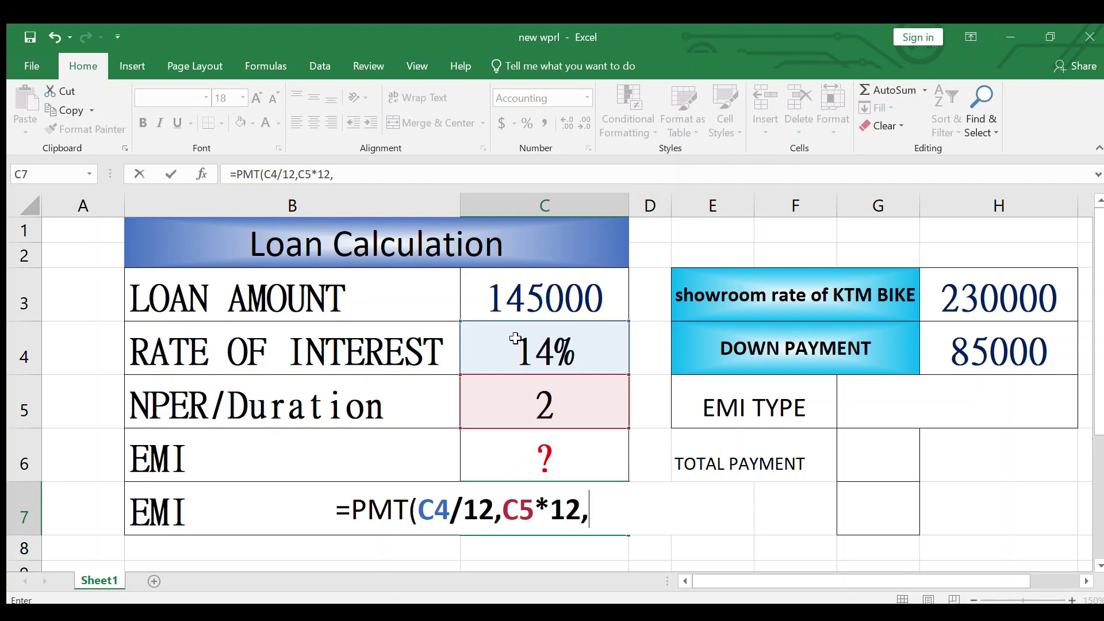
pyautogui.click(563, 290)
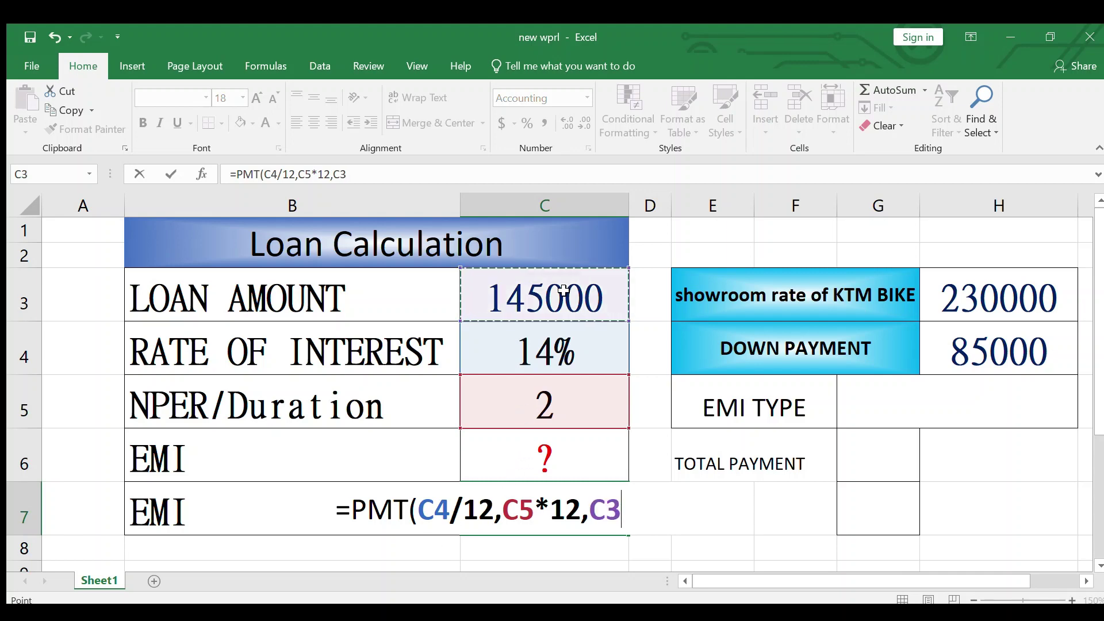
pyautogui.write(')')
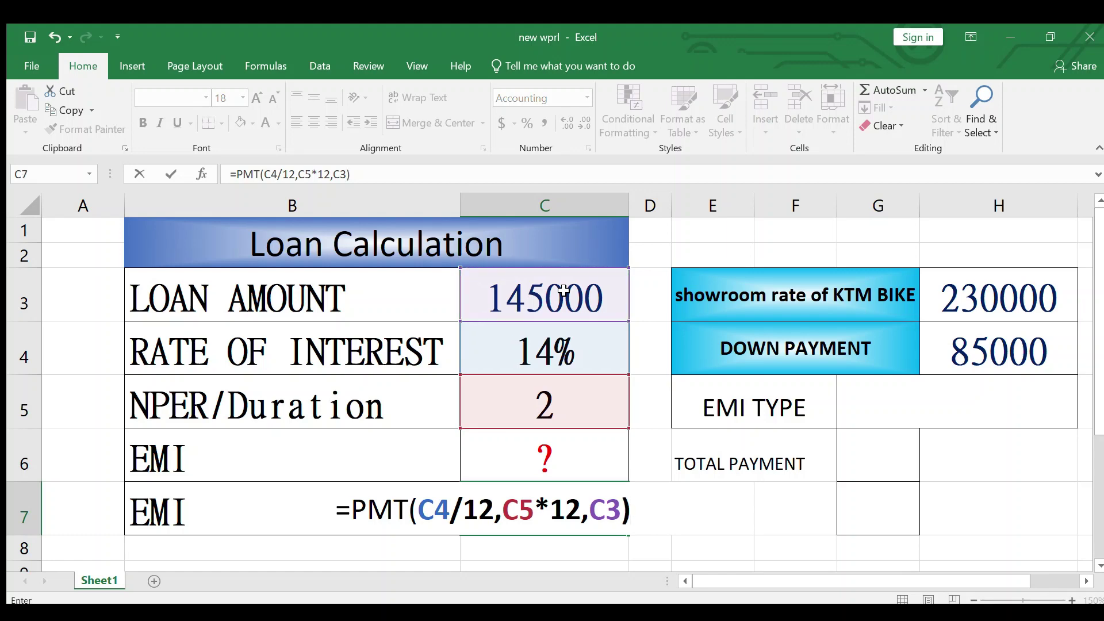
pyautogui.press('Return')
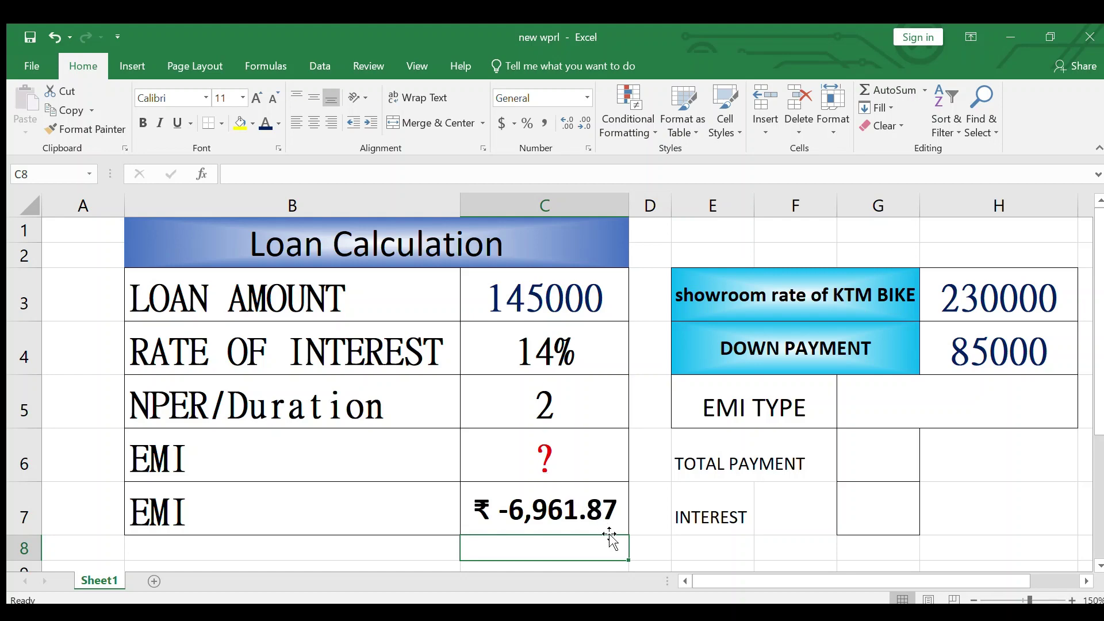
# Reduce the EMI amount in C7 by two decimal places so it shows whole rupees
pyautogui.click(595, 516)
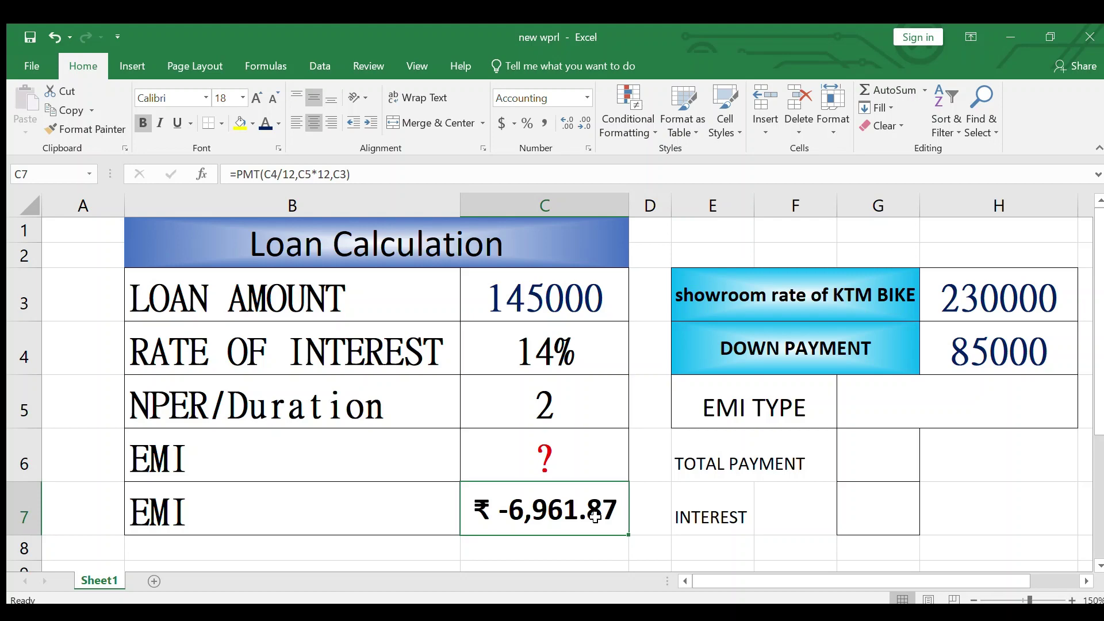
pyautogui.click(583, 119)
pyautogui.click(583, 118)
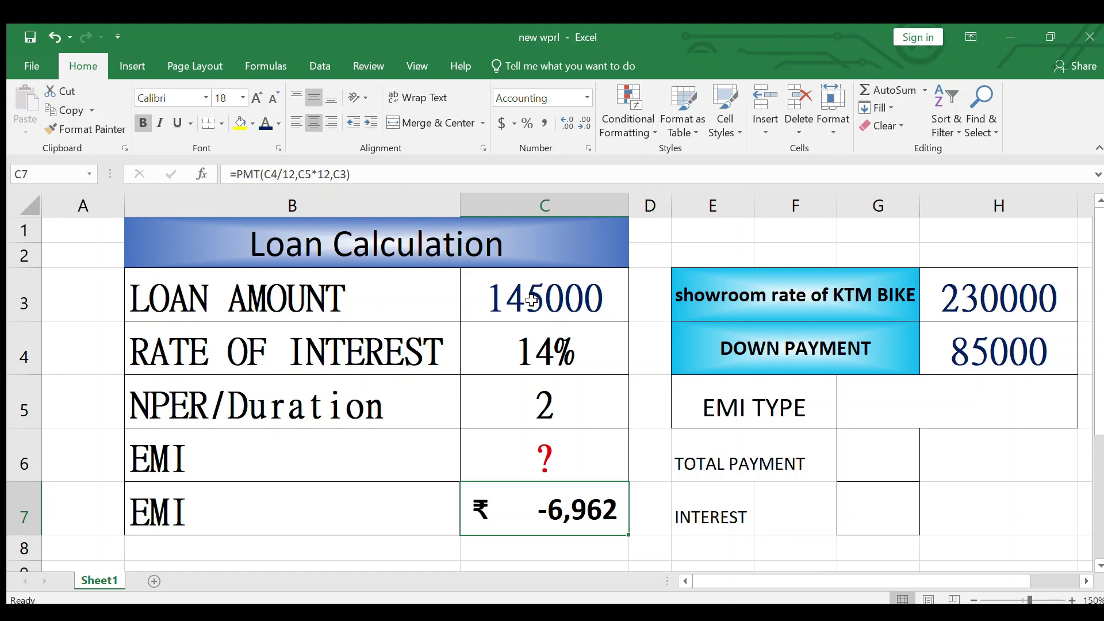
# Calculate the total payment in G6 over 24 monthly instalments with =6962*24
pyautogui.click(867, 453)
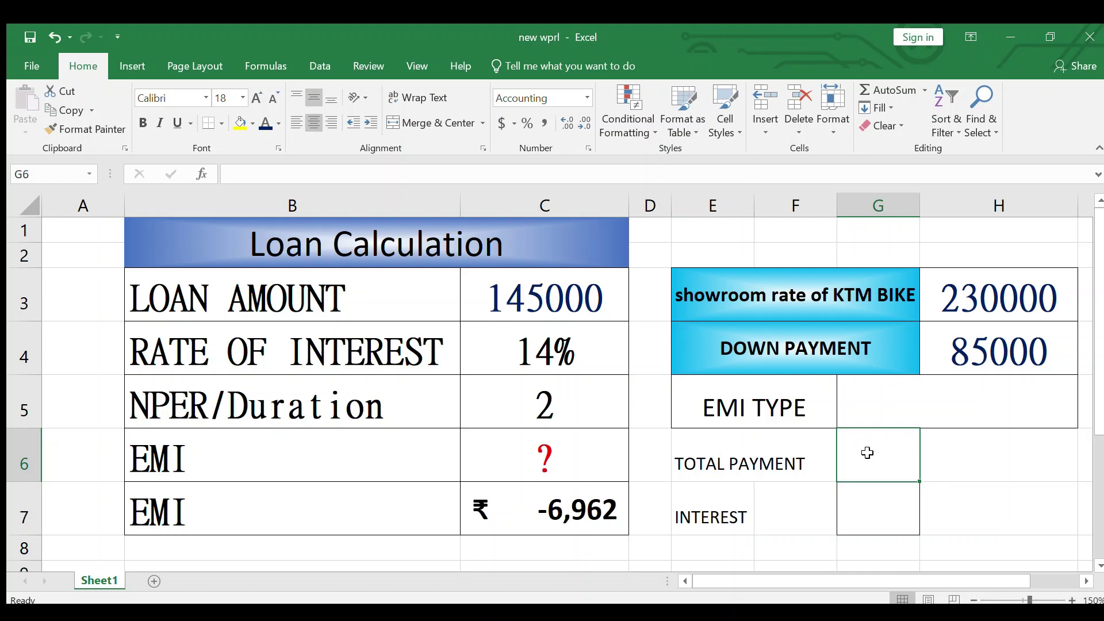
pyautogui.write('=')
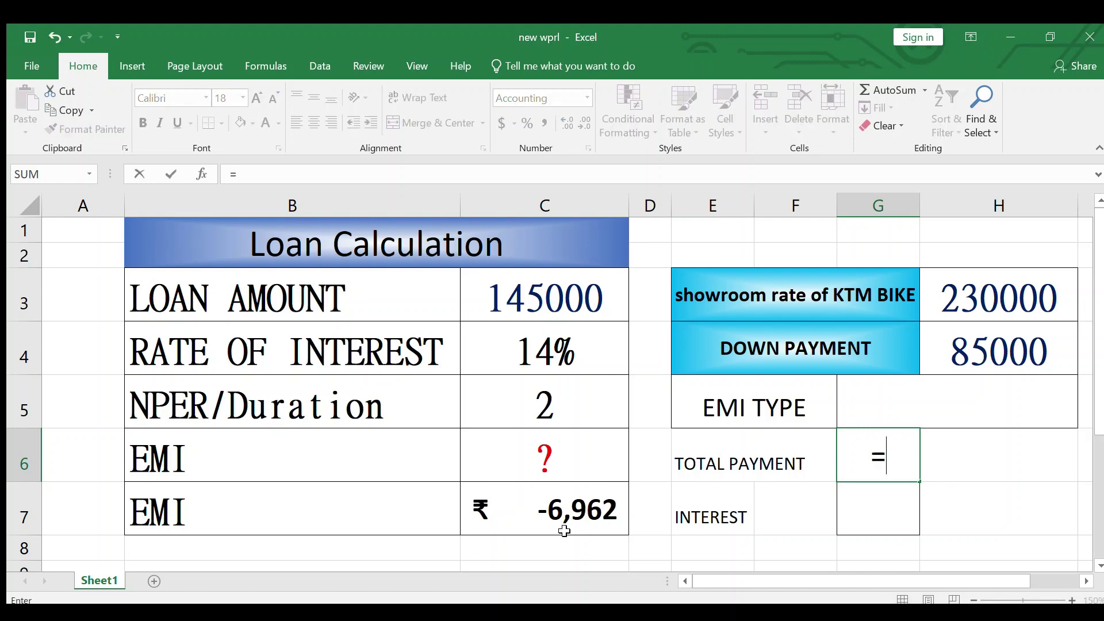
pyautogui.write('6962')
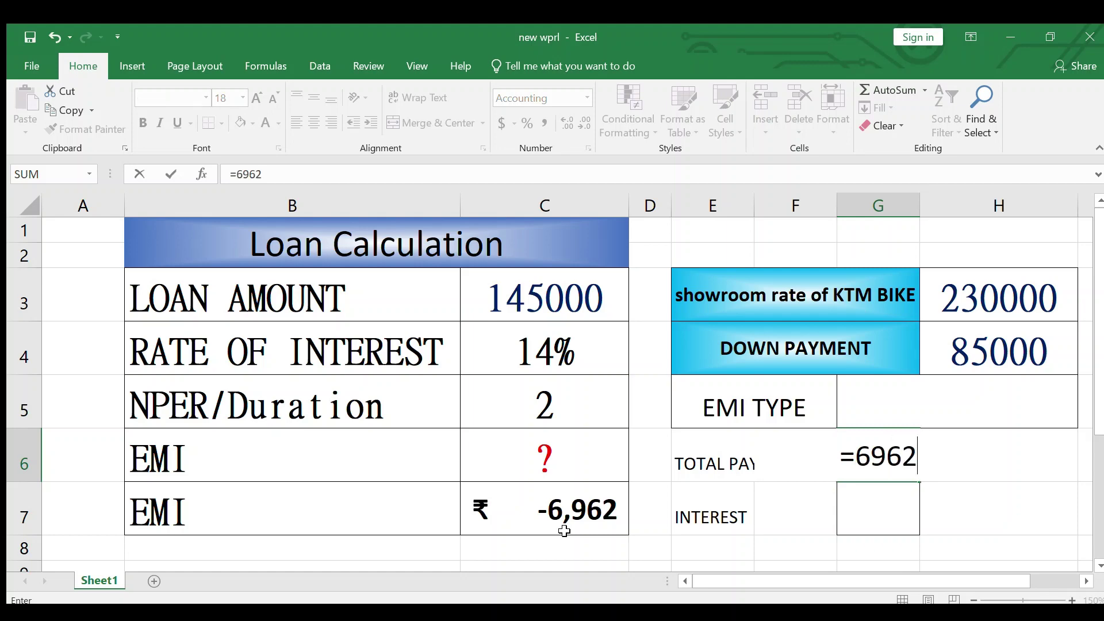
pyautogui.write('*')
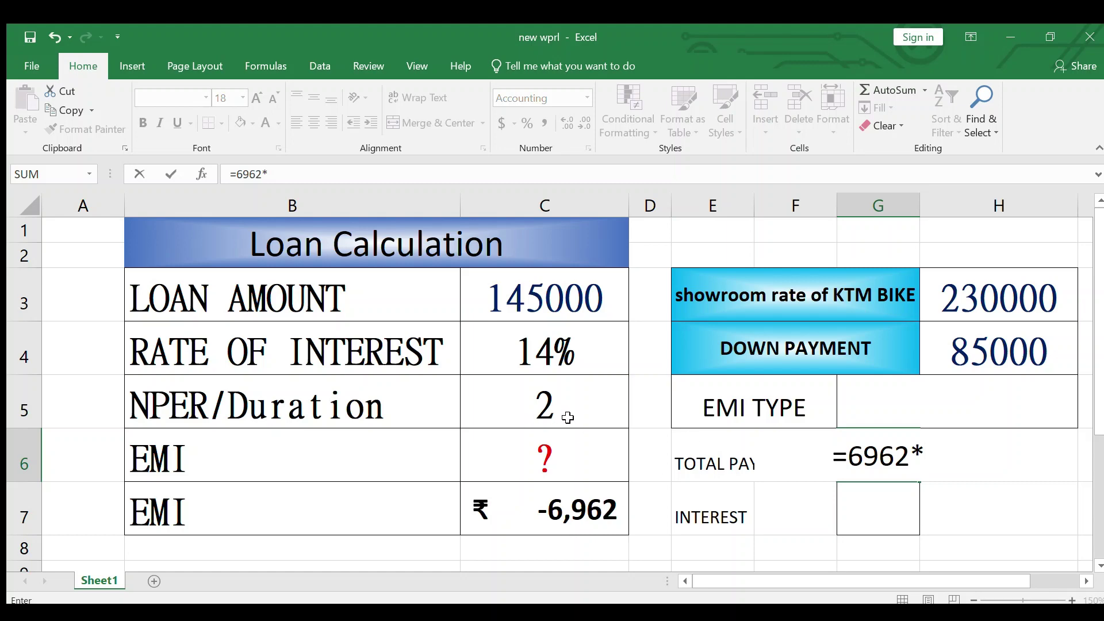
pyautogui.write('24')
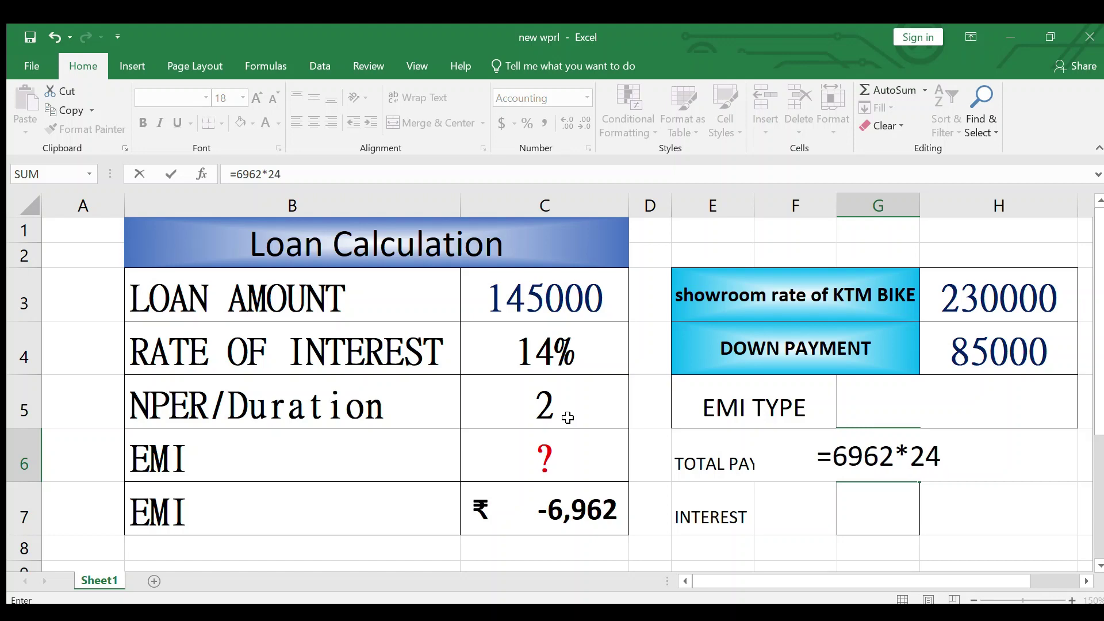
pyautogui.press('Return')
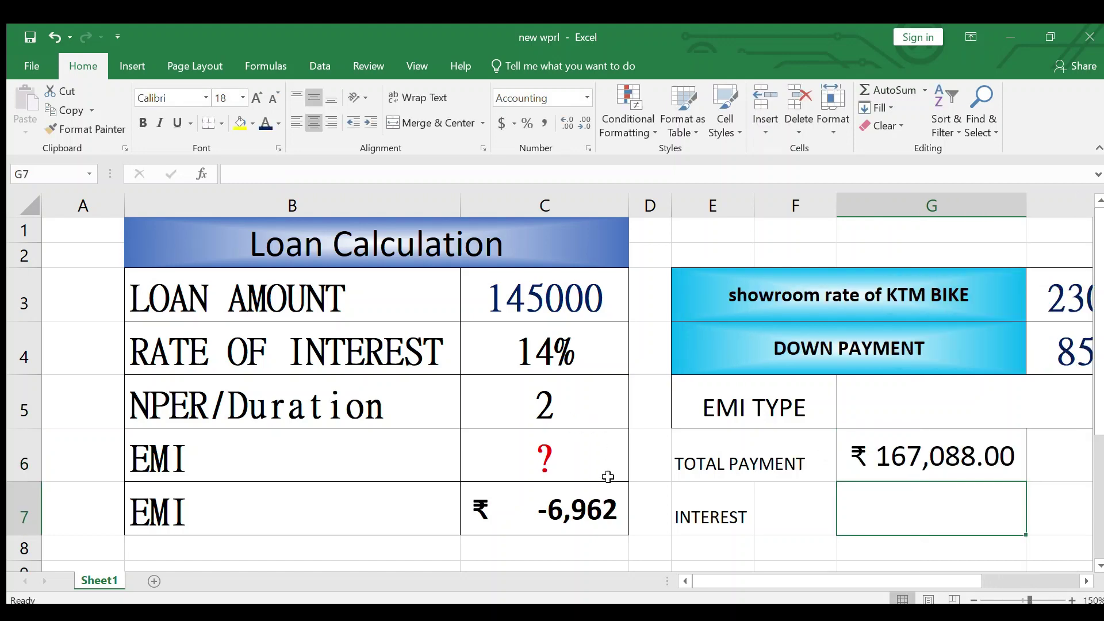
pyautogui.click(938, 462)
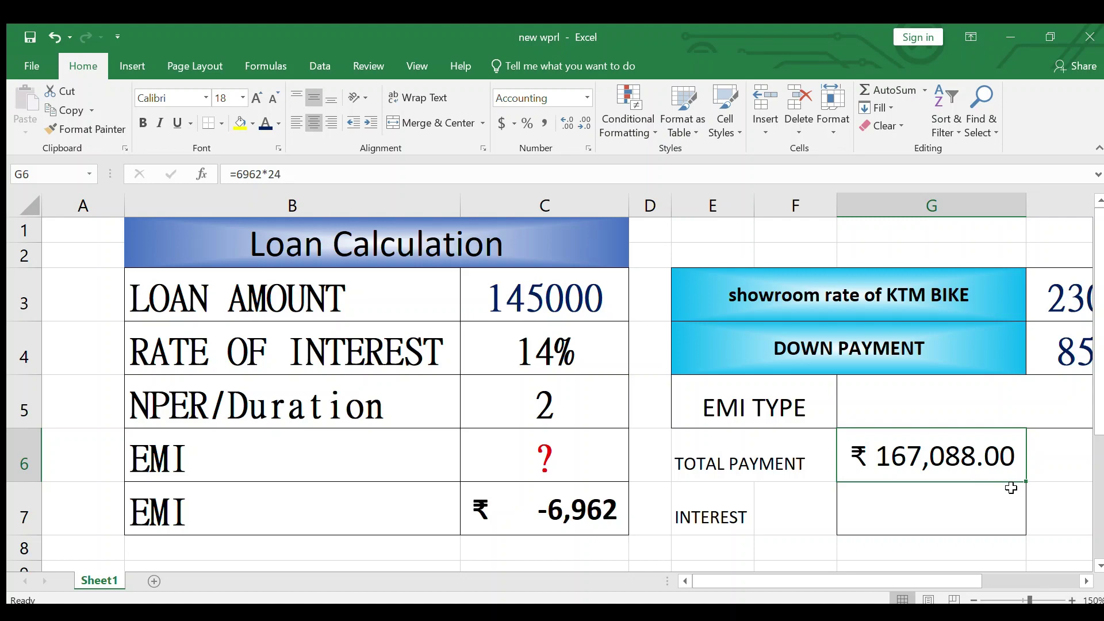
pyautogui.click(948, 499)
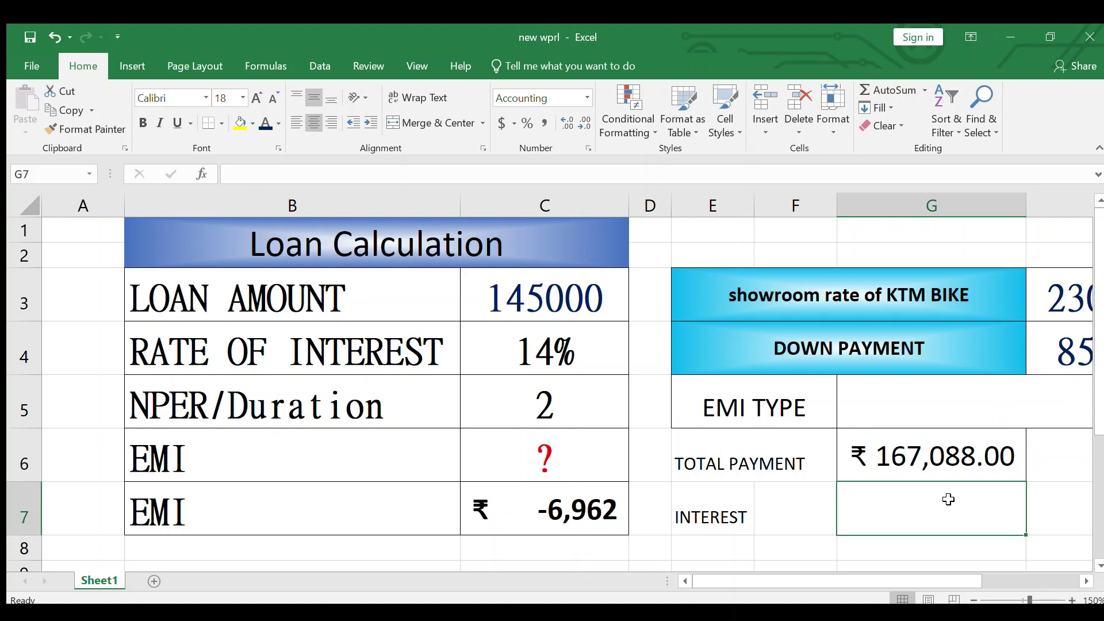
pyautogui.click(927, 459)
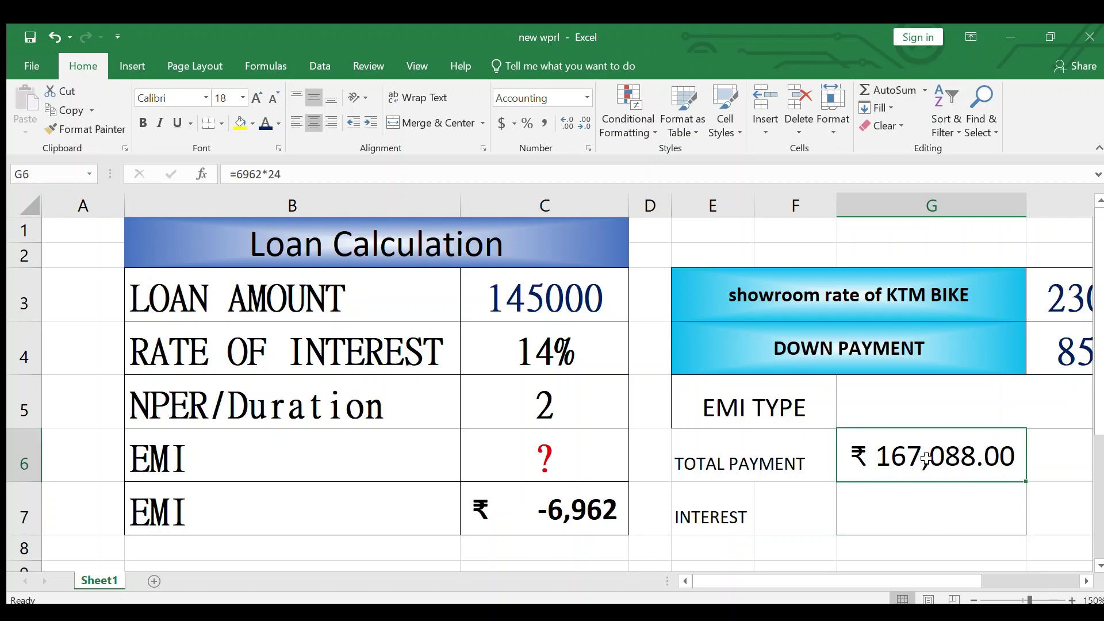
pyautogui.click(556, 303)
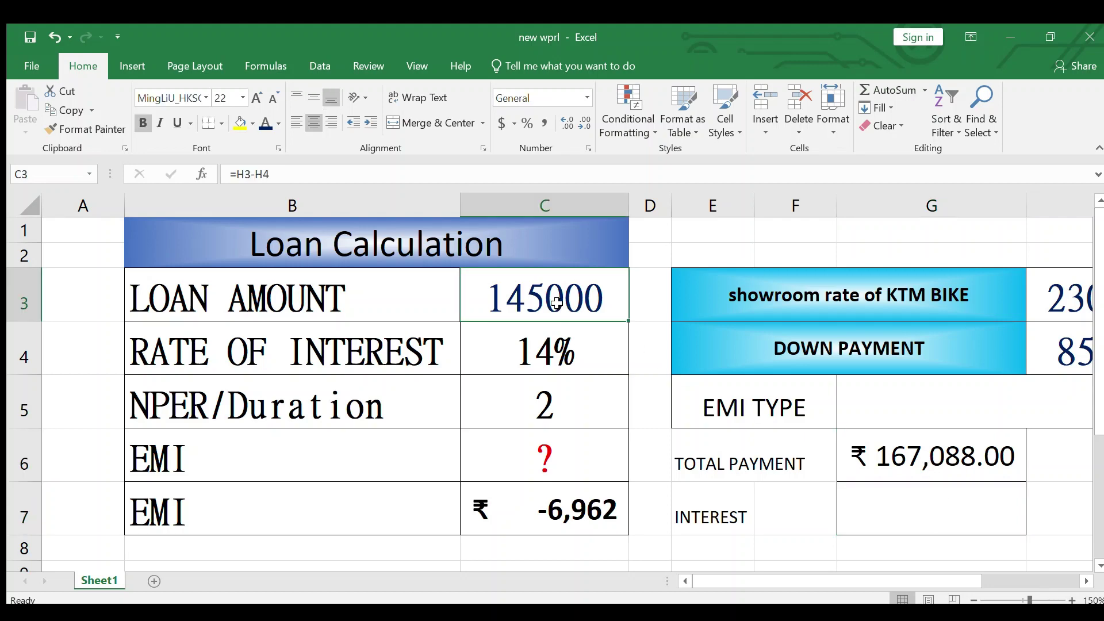
pyautogui.click(956, 457)
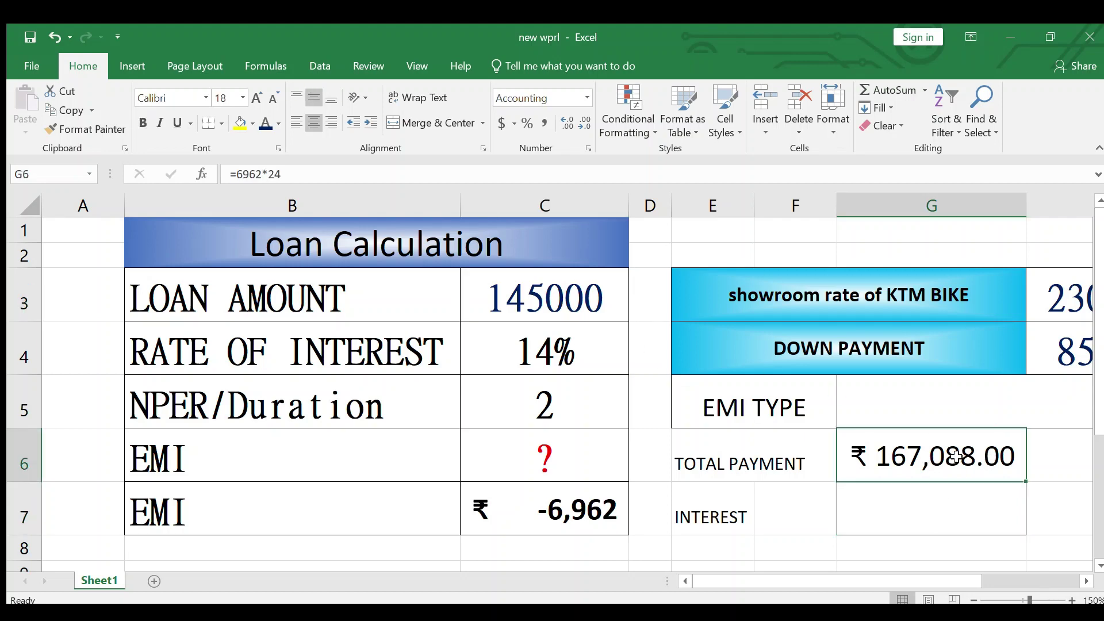
# Calculate the interest in G7 as the total payment minus the loan amount with =G6-C3
pyautogui.click(918, 522)
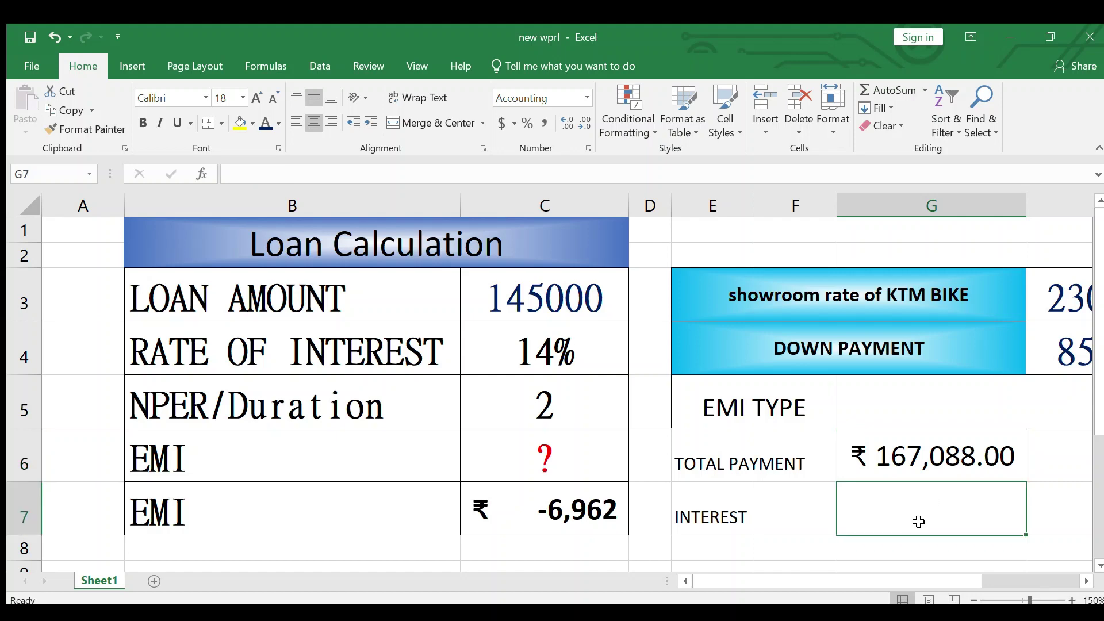
pyautogui.write('=')
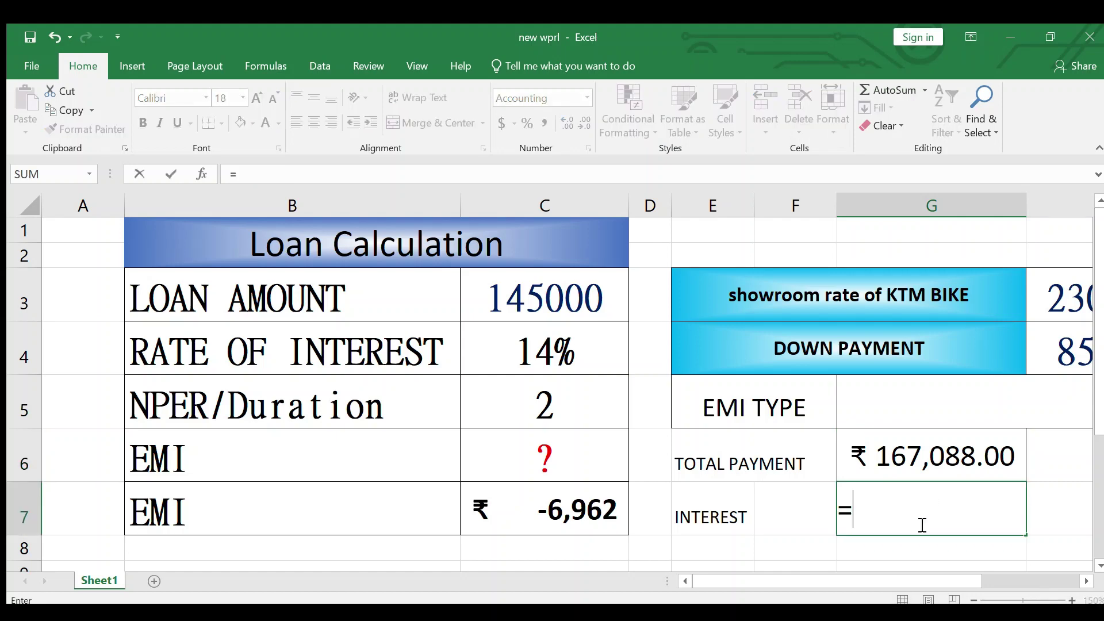
pyautogui.click(904, 455)
pyautogui.write('-')
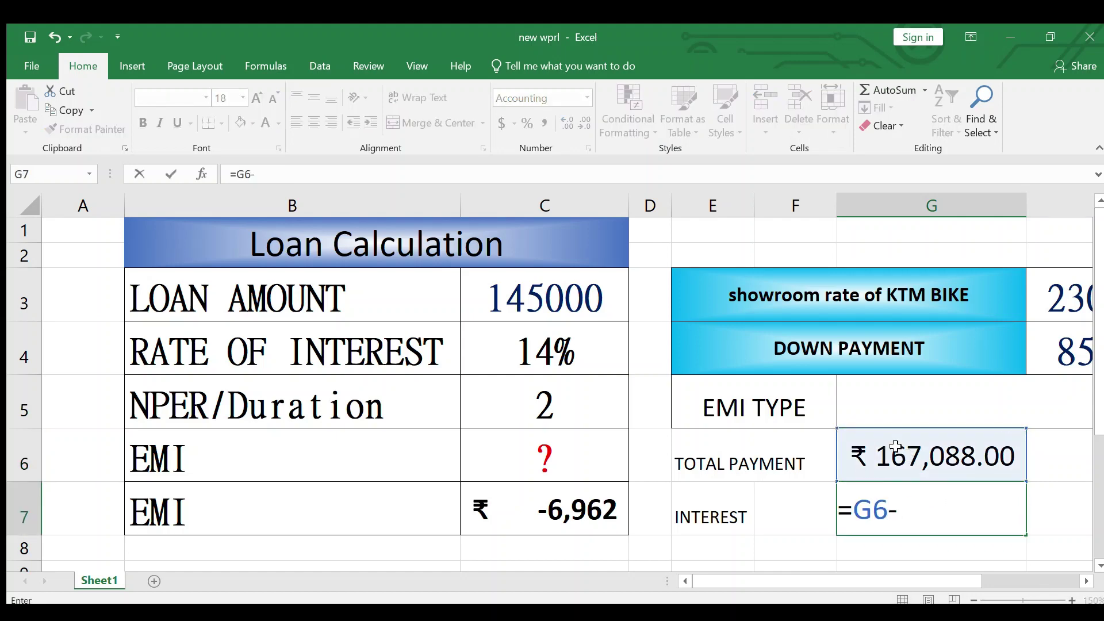
pyautogui.click(545, 297)
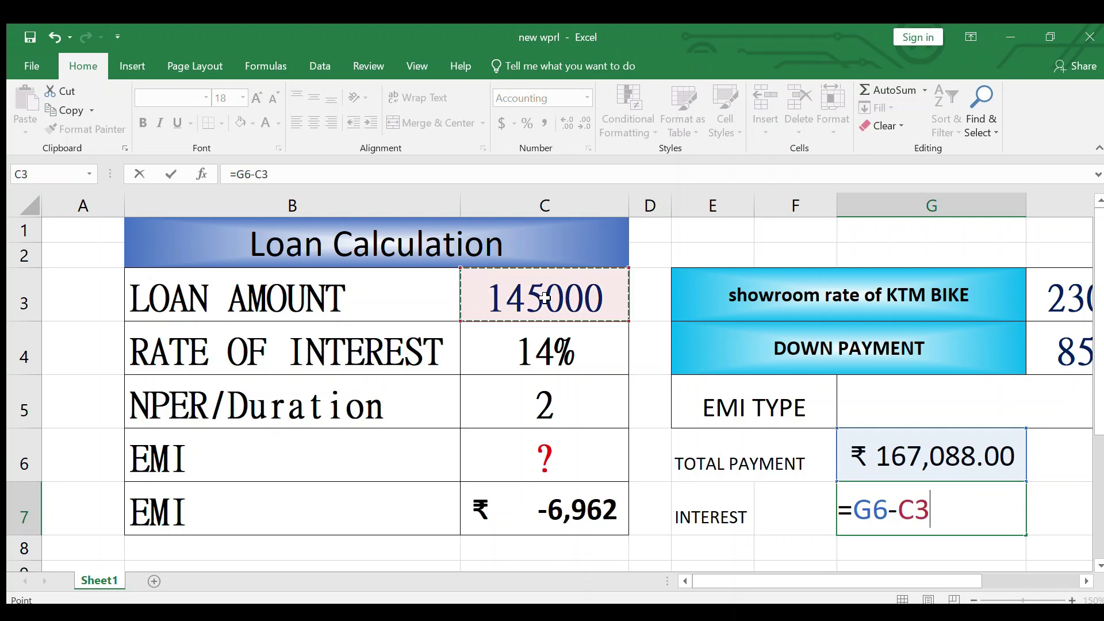
pyautogui.press('Return')
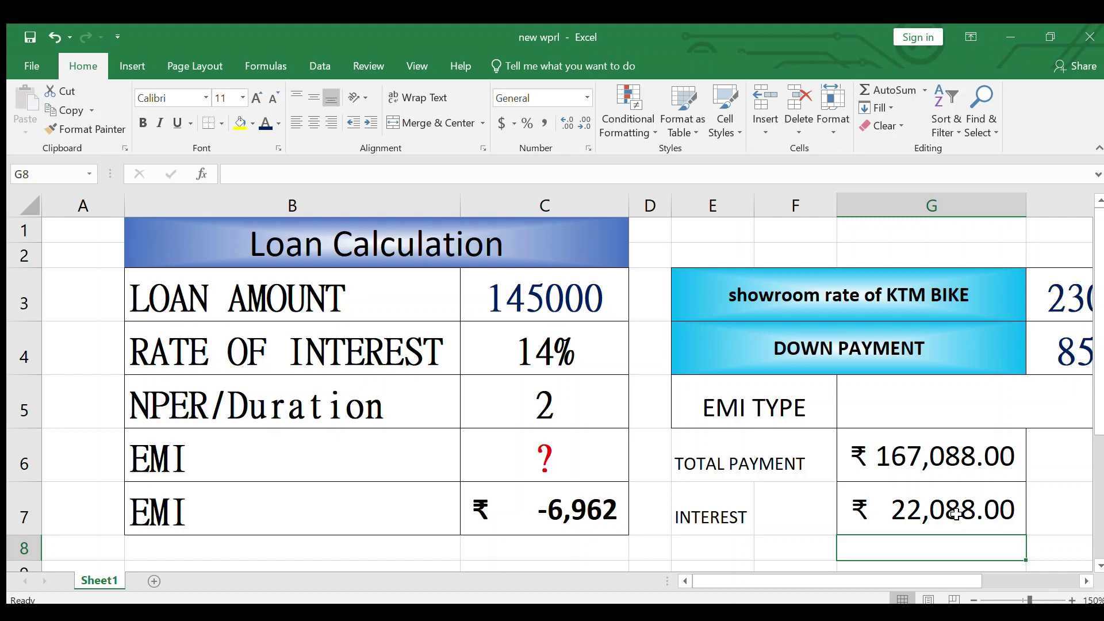
pyautogui.click(956, 514)
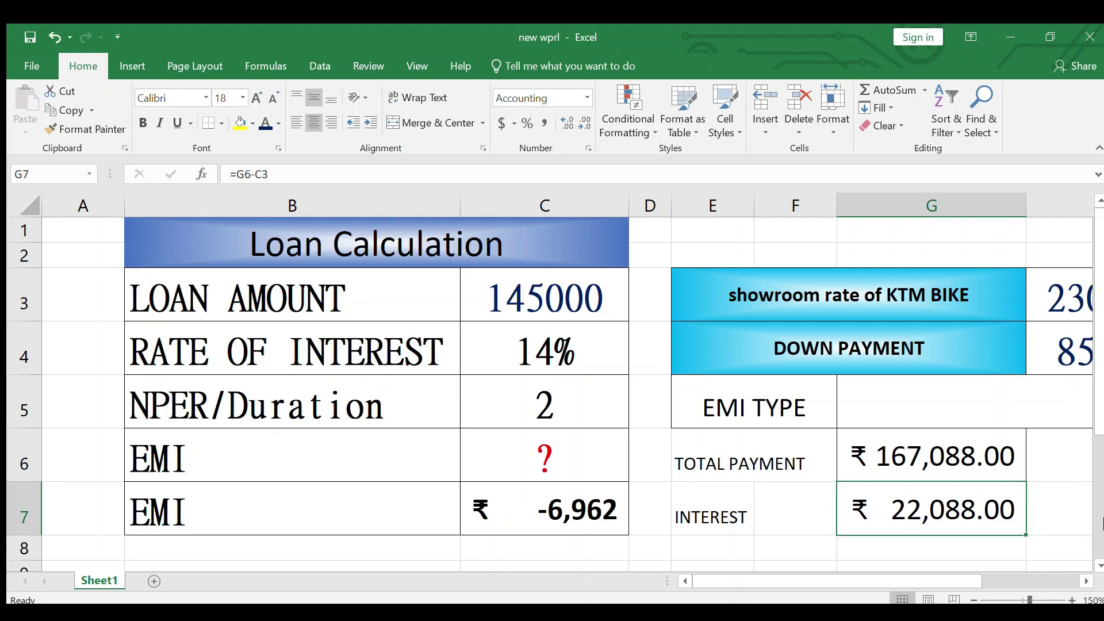
pyautogui.click(1083, 581)
pyautogui.click(1083, 581)
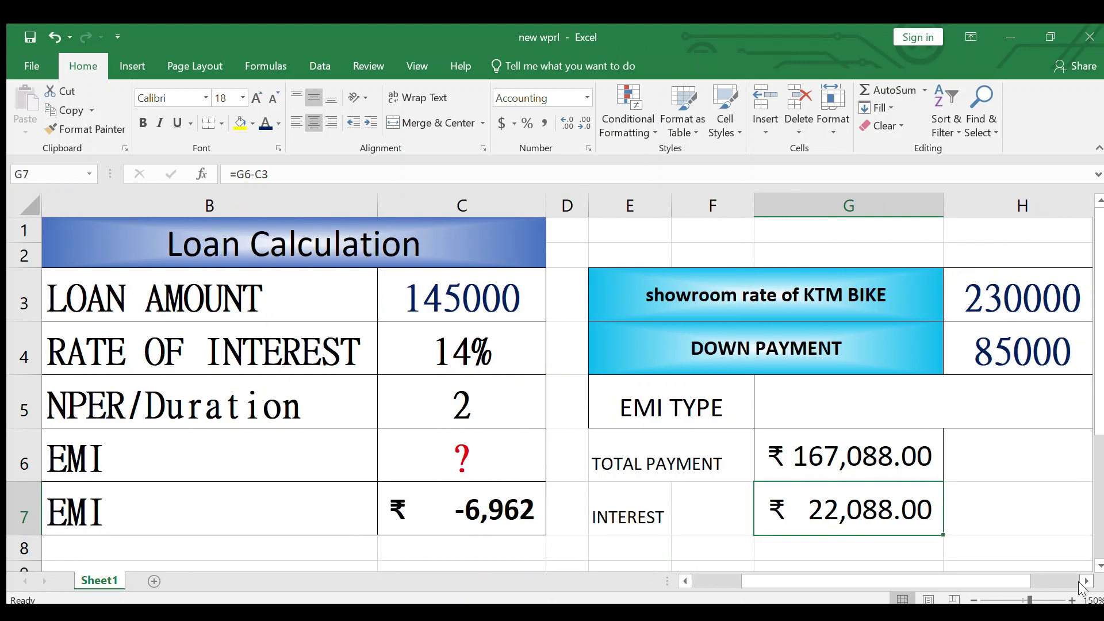